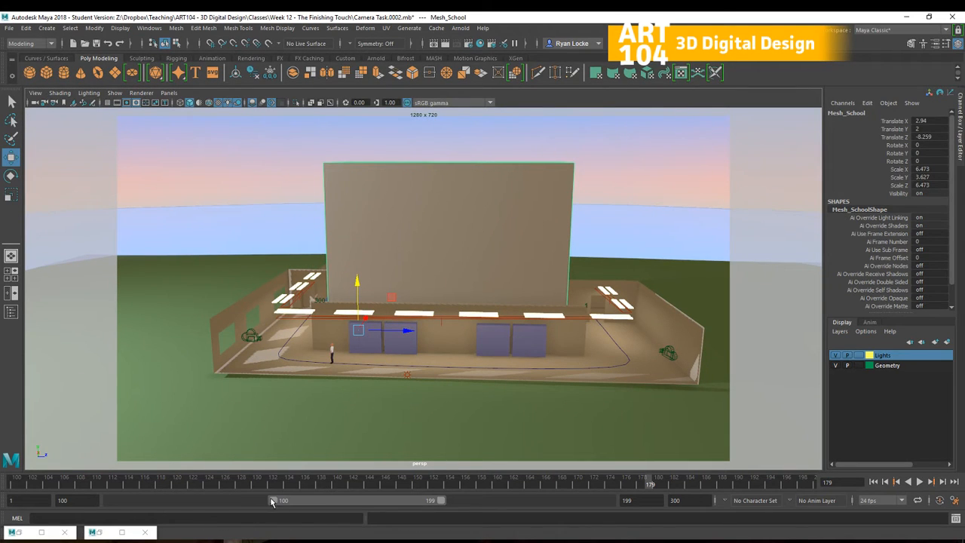
Extend the playback range to frames 1 to 300, scrub through the animation and return to frame 1.
left_click_drag(273, 500, 89, 501)
left_click_drag(442, 500, 608, 500)
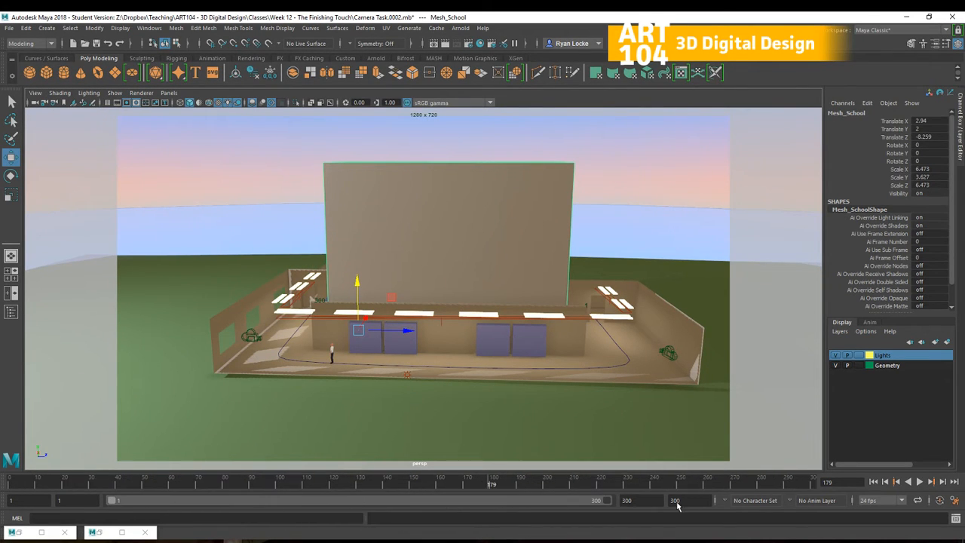
mouse_move(13, 485)
left_mouse_down()
mouse_move(0, 484)
mouse_move(482, 496)
mouse_move(94, 495)
mouse_move(108, 496)
left_mouse_up()
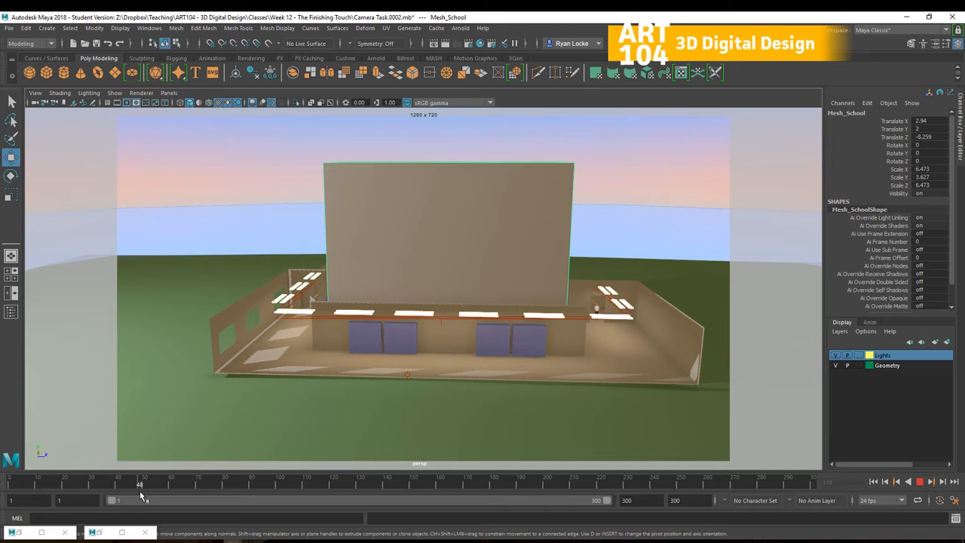
left_click_drag(363, 493, 816, 488)
left_click_drag(644, 487, 24, 505)
Examine the school building and corridor set from several outside angles, including the cameras, ceiling lights and motion path.
left_click_drag(685, 299, 547, 357, "alt")
left_click_drag(399, 365, 475, 341, "alt")
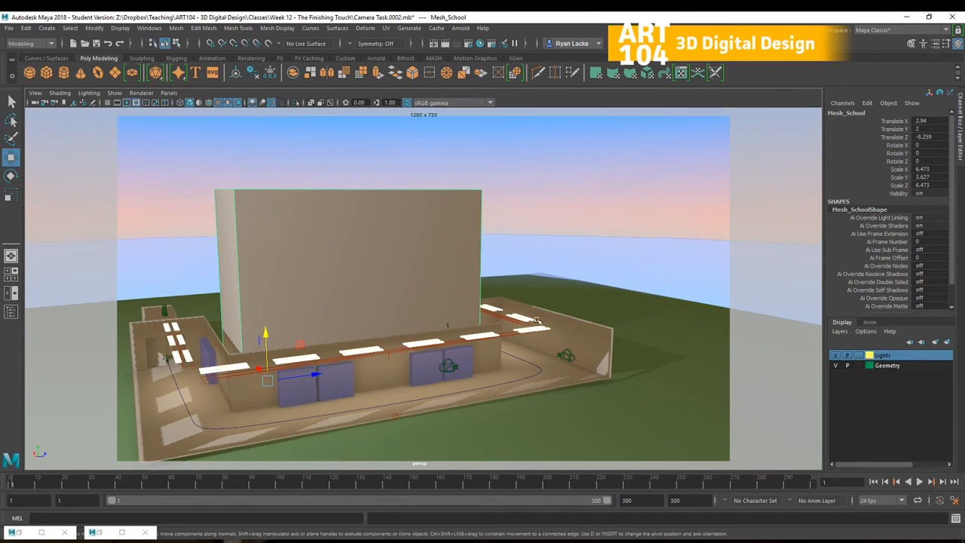
mouse_move(553, 318)
left_mouse_down("alt")
mouse_move(400, 320)
mouse_move(400, 338)
mouse_move(549, 324)
left_mouse_up("alt")
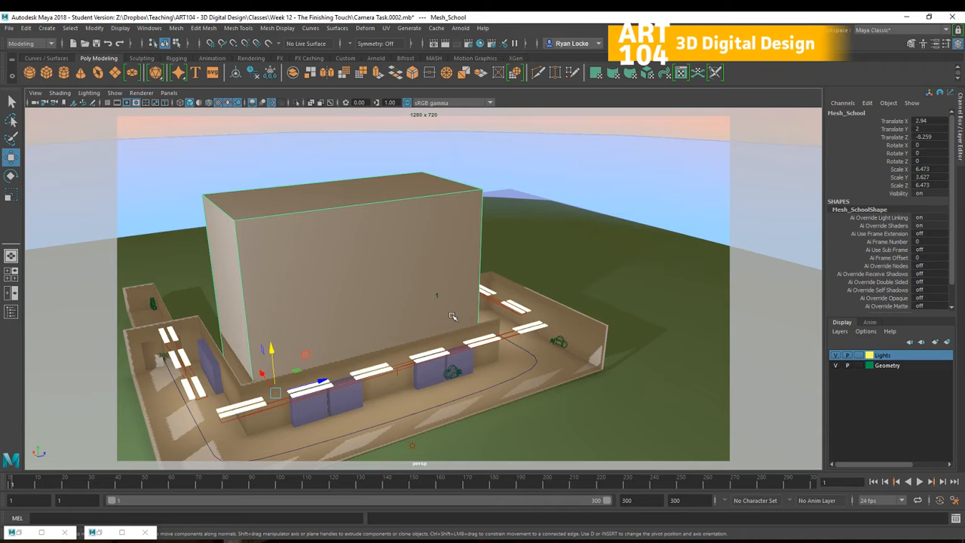
left_click_drag(511, 322, 499, 322, "alt")
left_click_drag(586, 328, 456, 304, "alt")
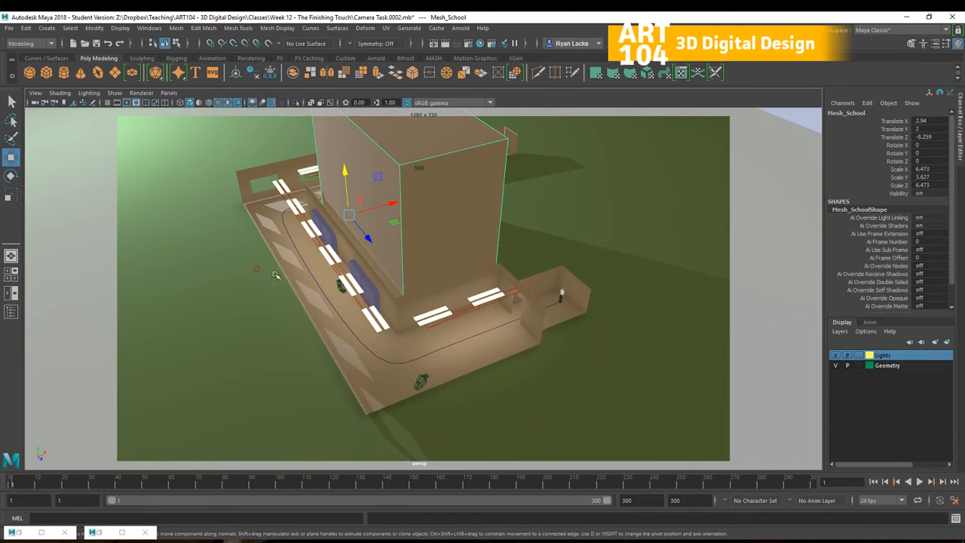
left_click_drag(286, 241, 491, 266, "alt")
left_click_drag(621, 256, 519, 250, "alt")
right_click_drag(519, 250, 554, 276, "alt")
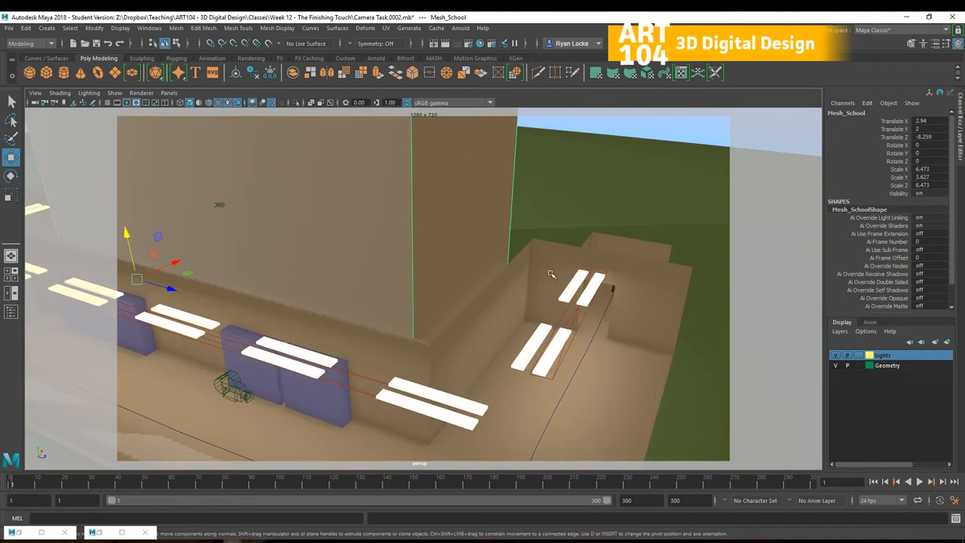
Inspect the corridor's interior, from the doorway with the character and its path around to the windowed stretch.
left_click_drag(554, 276, 586, 237, "alt")
right_click_drag(586, 236, 658, 314, "alt")
middle_click_drag(631, 306, 557, 292, "alt")
right_click_drag(575, 288, 592, 306, "alt")
left_click_drag(573, 306, 495, 289, "alt")
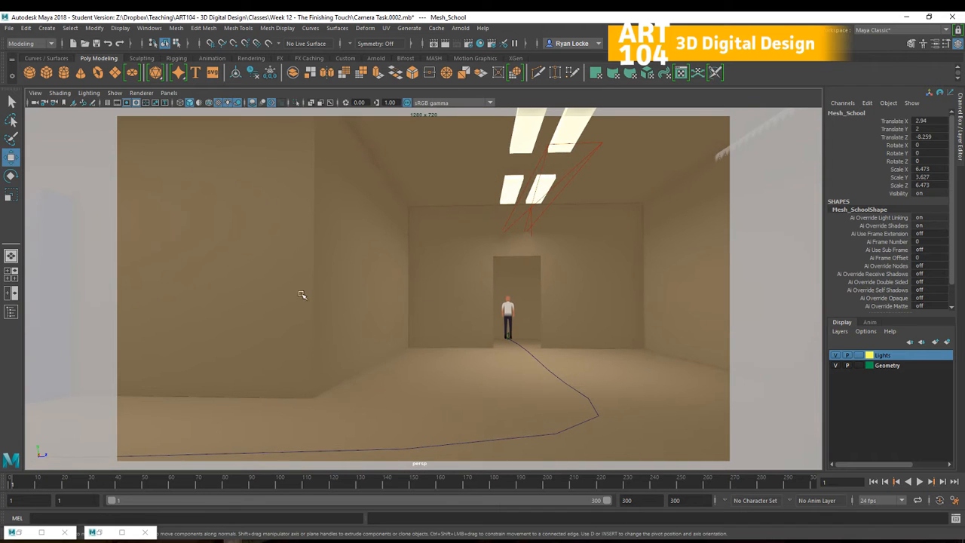
left_click_drag(302, 294, 501, 304, "alt")
right_click_drag(501, 304, 387, 276, "alt")
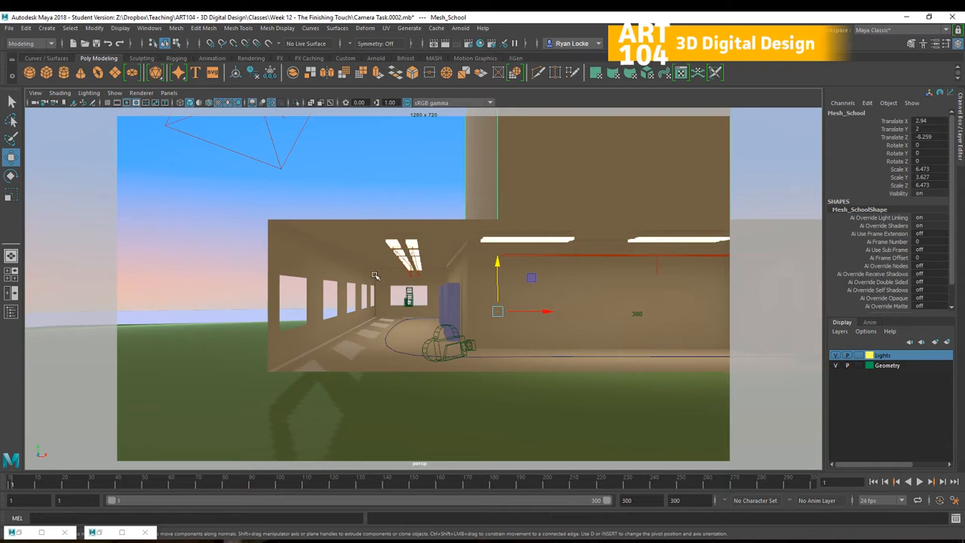
Set the Geometry display layer to Reference so that the corridor and grass meshes cannot be selected.
scroll(377, 276, "down", 2)
left_click_drag(374, 287, 573, 292, "alt")
scroll(432, 323, "down", 5)
scroll(438, 322, "up", 3)
scroll(577, 302, "up", 3)
left_click(661, 292)
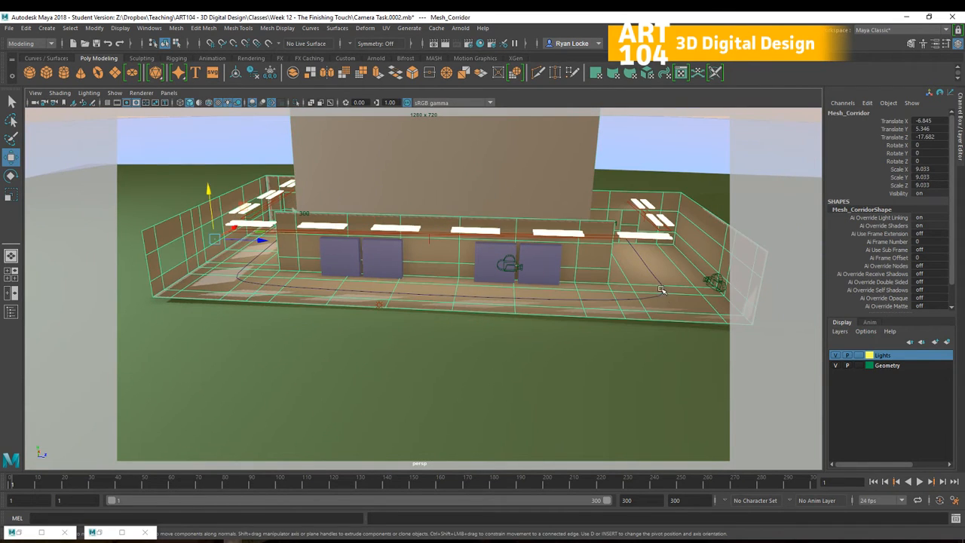
left_click(663, 291)
left_click(532, 369)
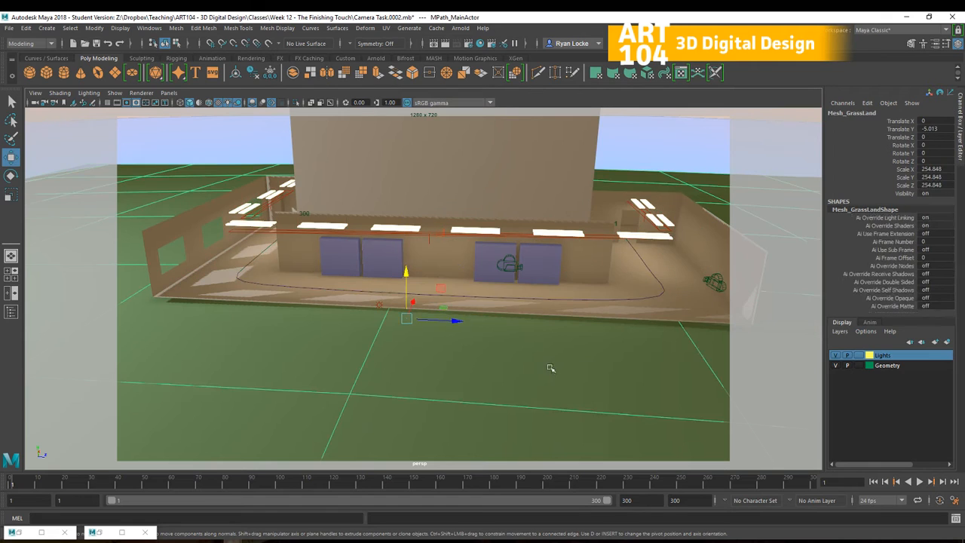
left_click(860, 365)
left_click(860, 366)
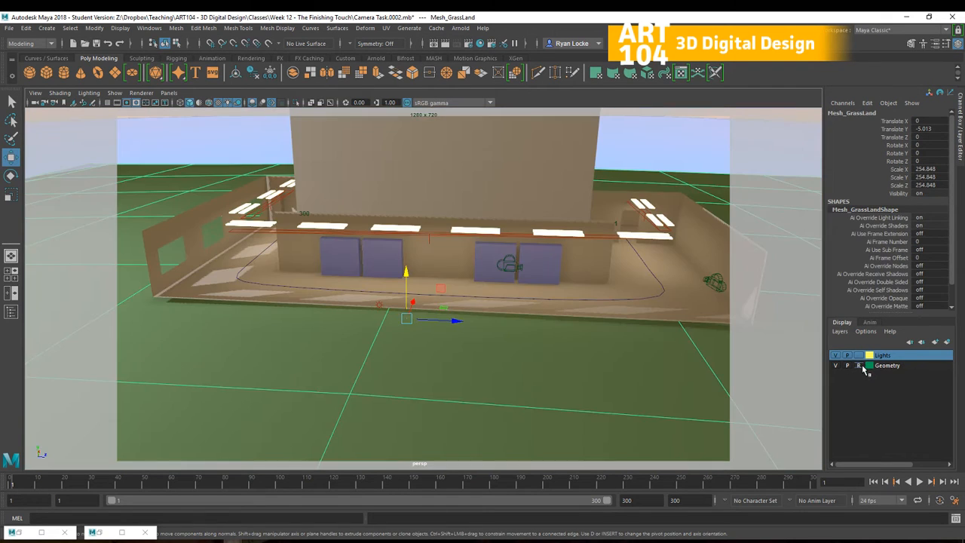
Test the geometry lock by picking the grass, the CAM_2_Corridor camera and the main actor's motion path.
left_click(460, 342)
left_click(513, 268)
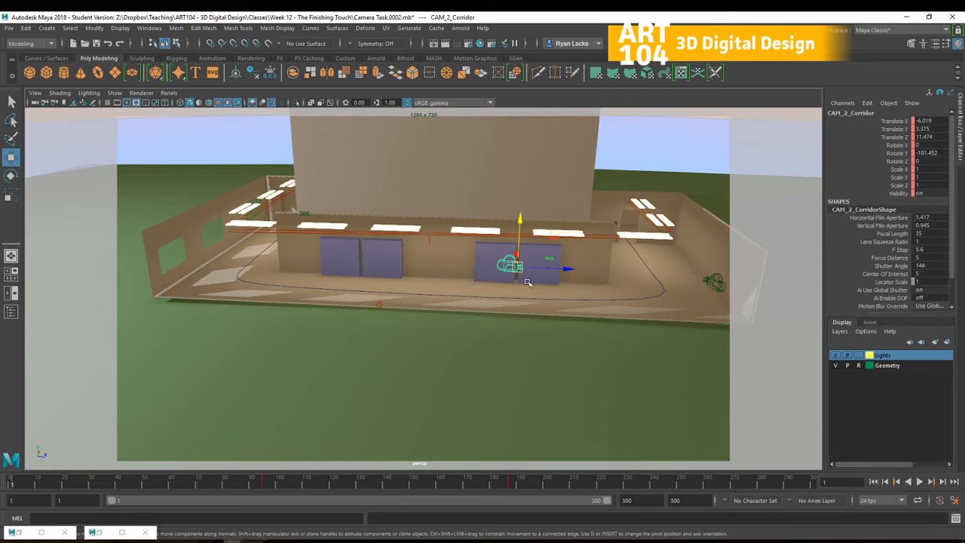
left_click_drag(698, 245, 591, 257, "alt")
left_click(580, 288)
left_click(529, 291)
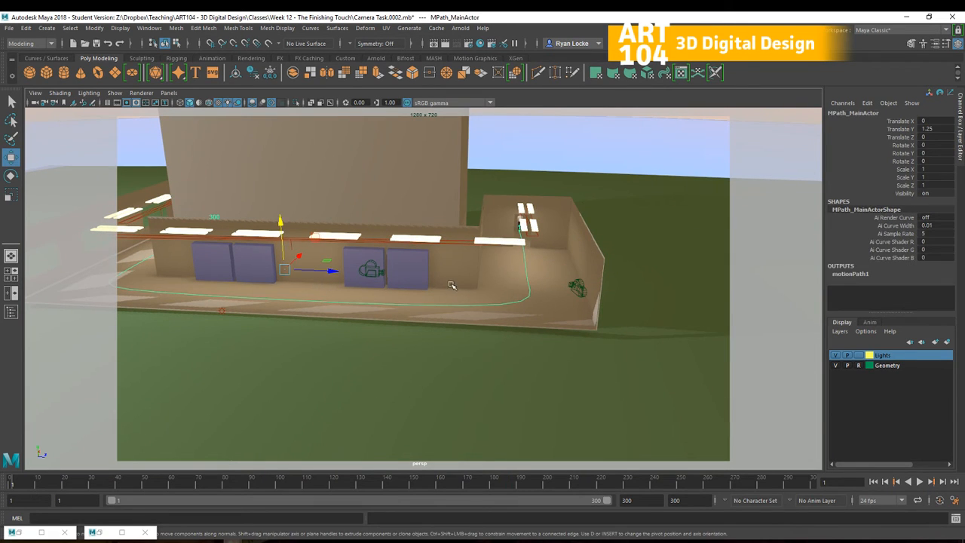
left_click(451, 285)
Set the Lights display layer to Reference and check that the main corridor light cannot be picked.
left_click_drag(349, 300, 579, 325, "alt")
left_click(577, 273)
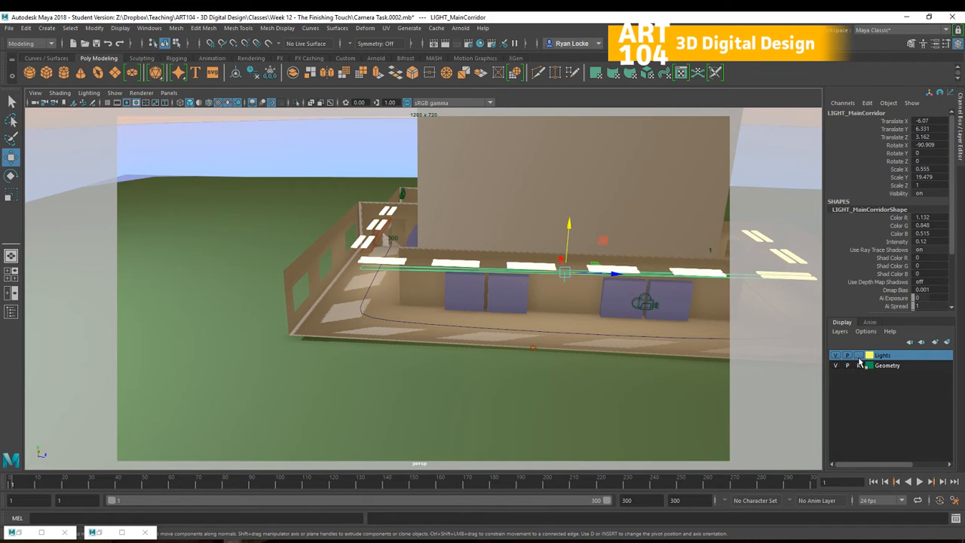
left_click(601, 333)
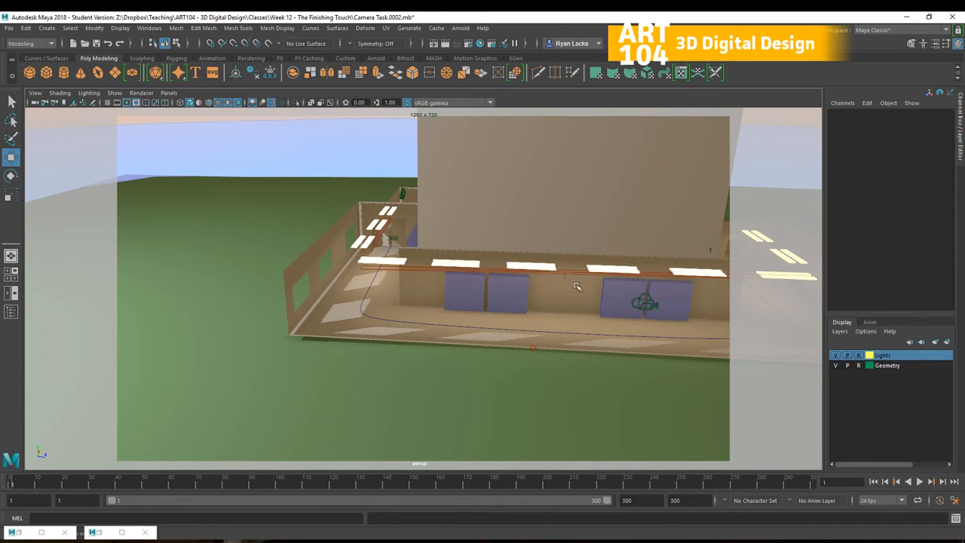
Try moving the CAM_2_Corridor camera inside the corridor and undo the move.
left_click_drag(436, 335, 558, 353, "alt")
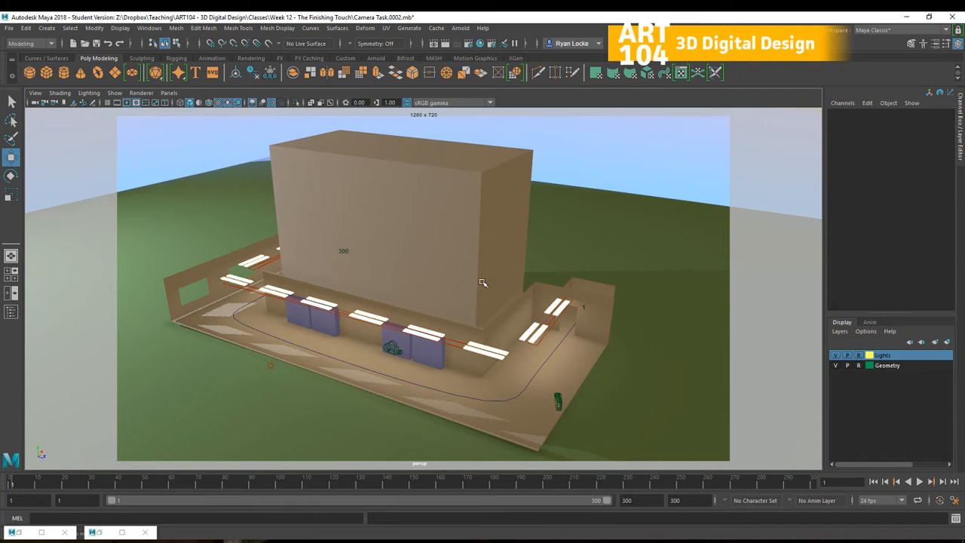
left_click_drag(482, 282, 406, 359, "alt")
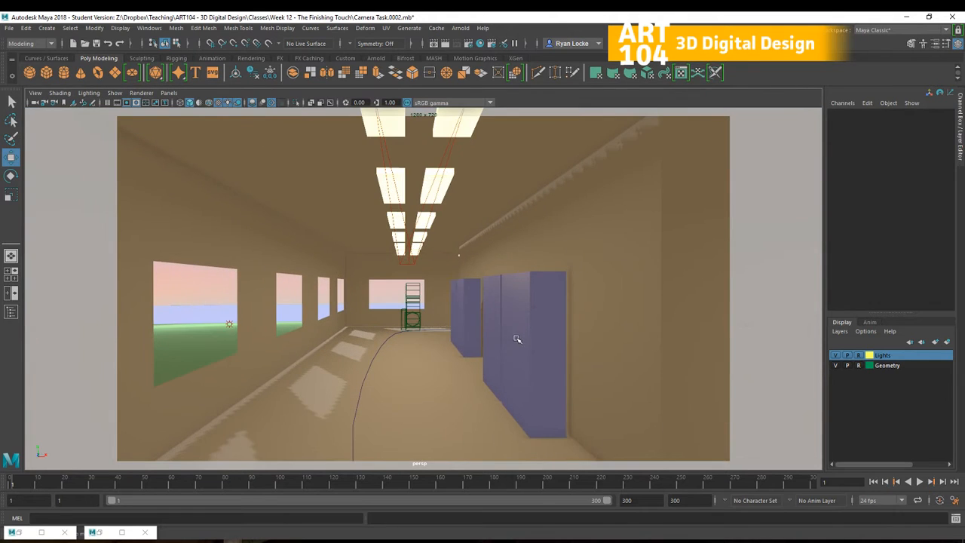
left_click_drag(516, 339, 545, 312, "alt")
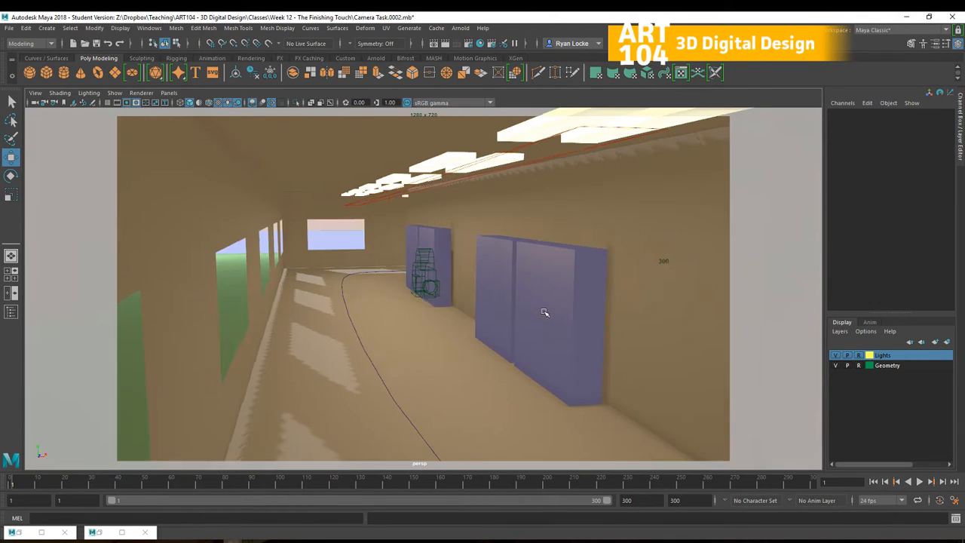
left_click(444, 294)
left_click_drag(448, 300, 381, 281)
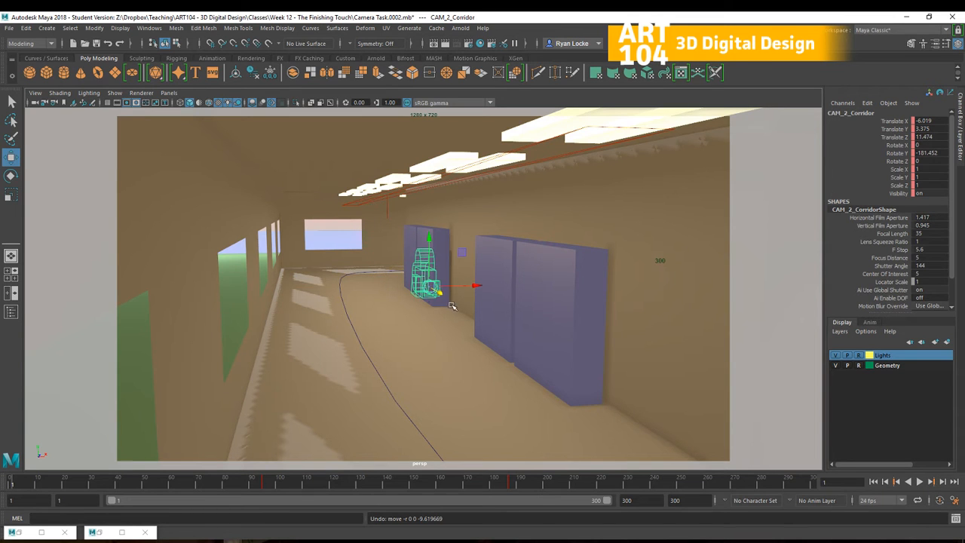
key("ctrl+z")
key("ctrl+z")
key("ctrl+z")
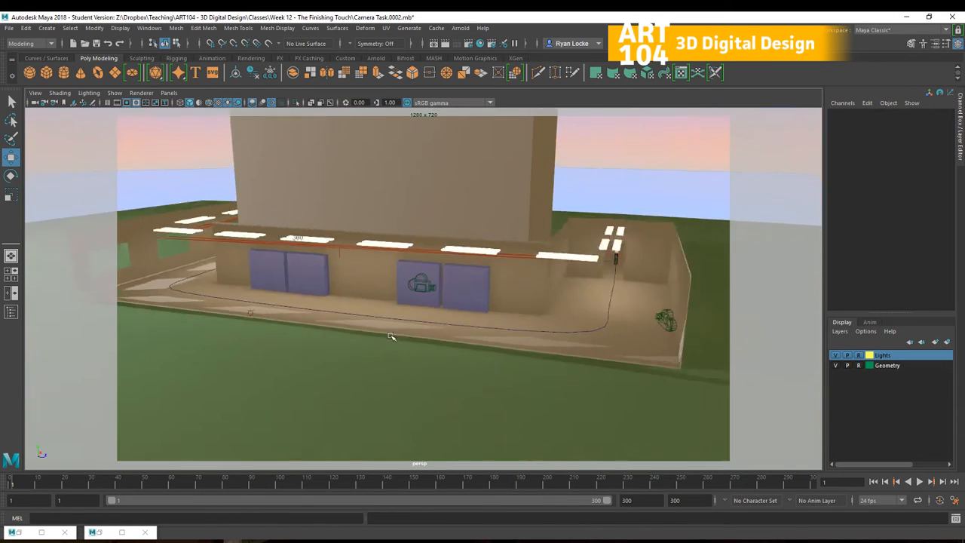
Clear the Geometry layer's Reference mode and open the Mesh Component Display attributes of the corridor mesh.
left_click_drag(391, 337, 371, 351, "alt")
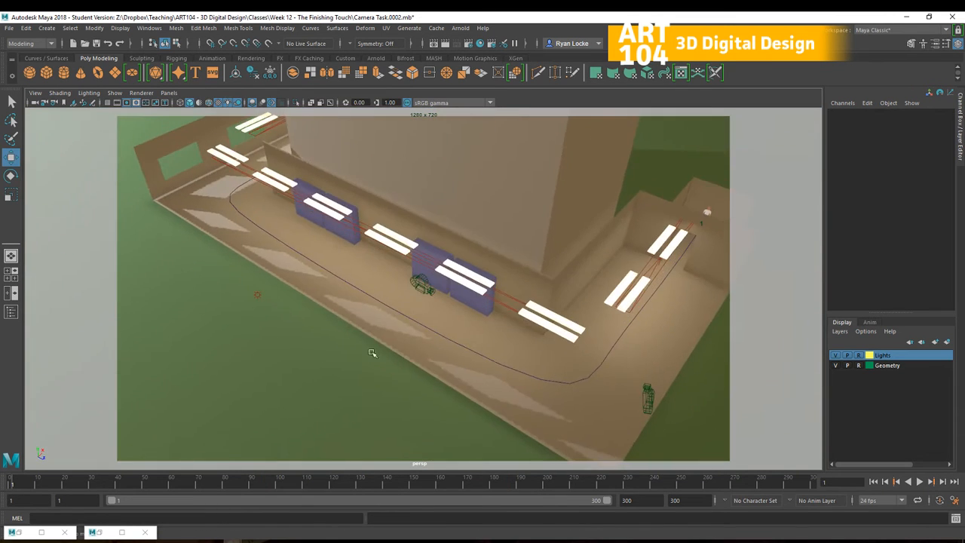
scroll(552, 337, "down", 3)
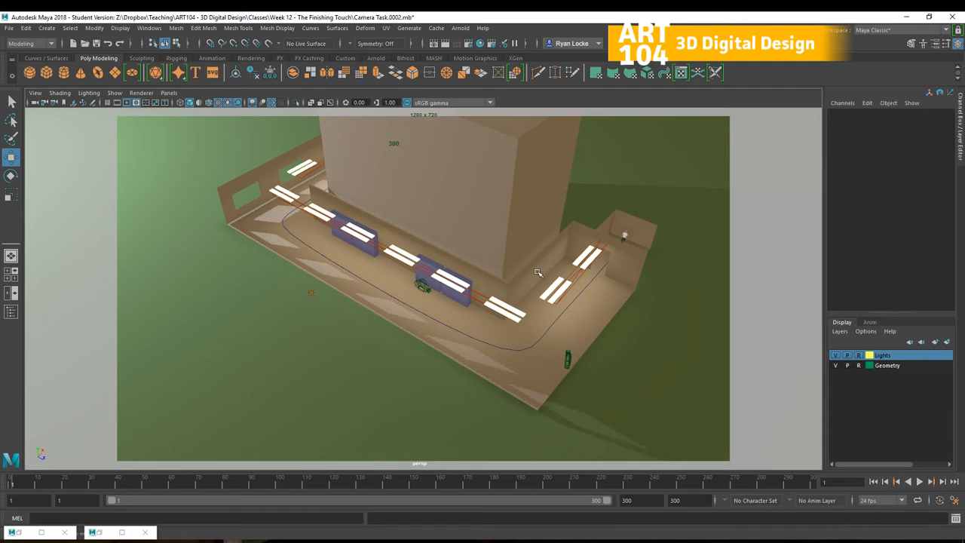
left_click_drag(551, 266, 503, 287, "alt")
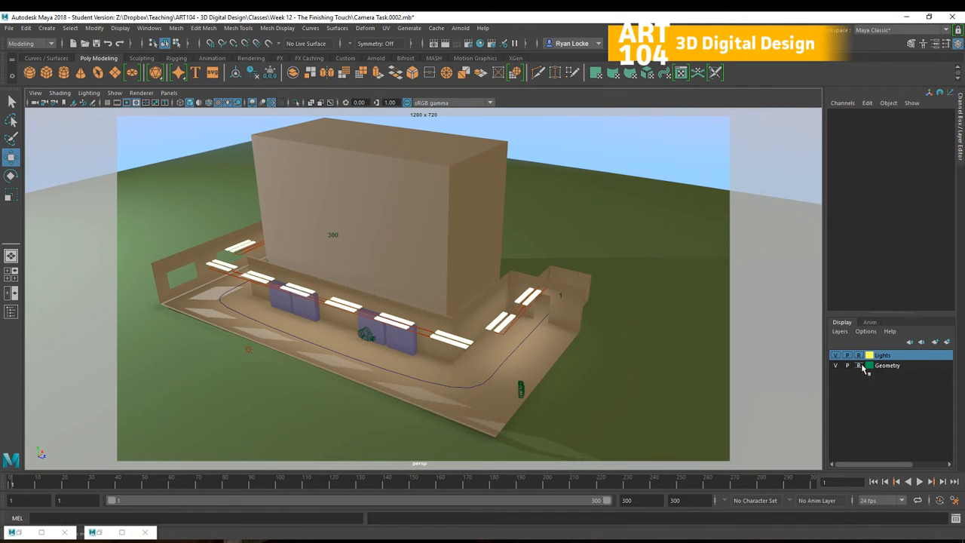
left_click(557, 341)
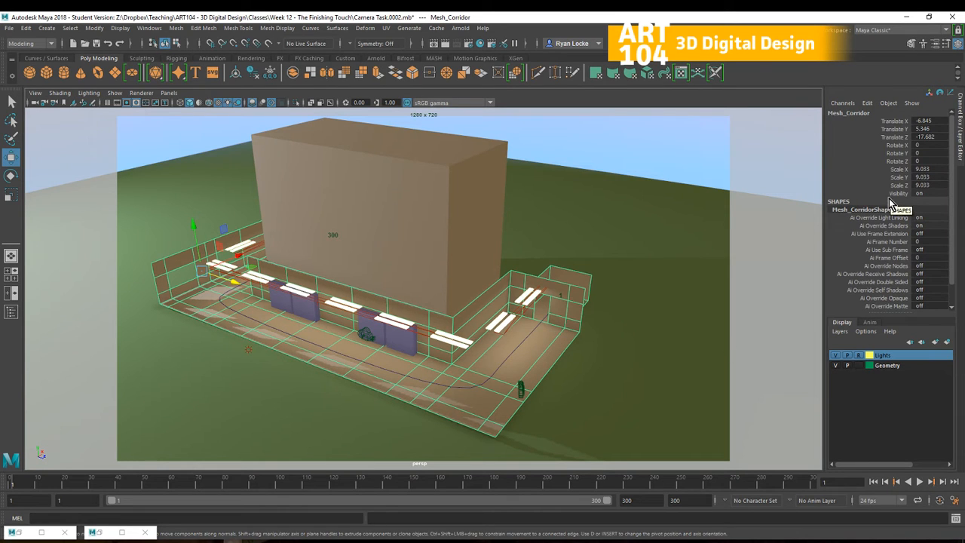
left_click(935, 45)
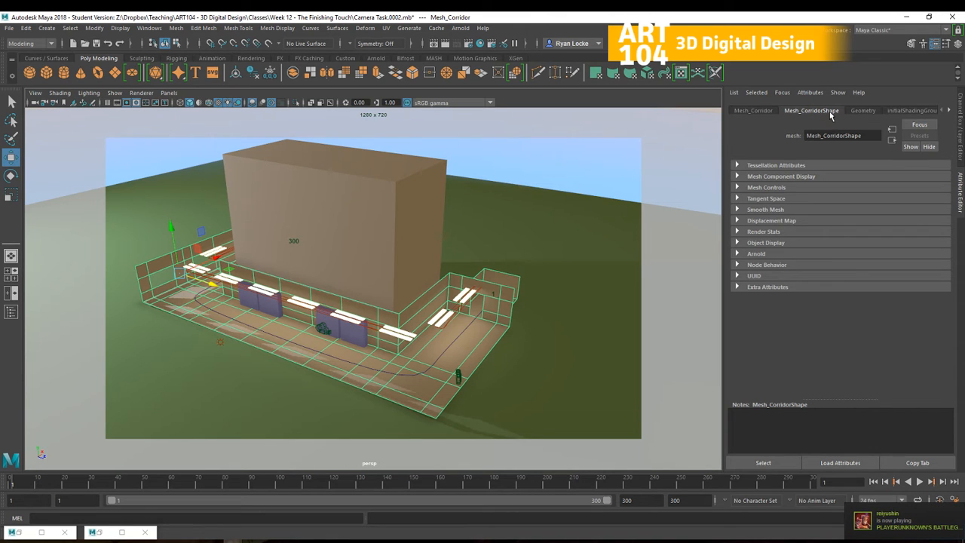
left_click(738, 176)
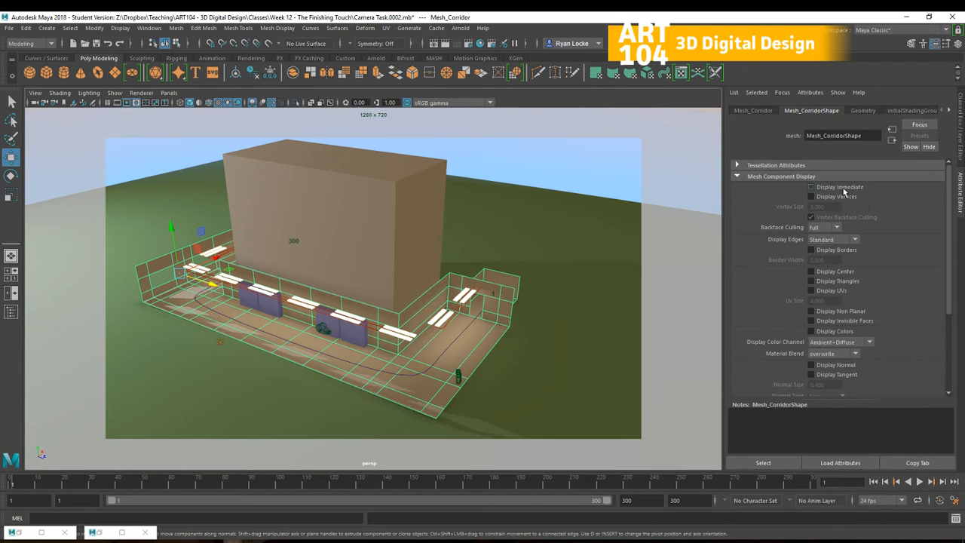
Turn Backface Culling off for the corridor mesh and view its walls and roof from outside.
middle_click_drag(532, 272, 546, 253, "alt")
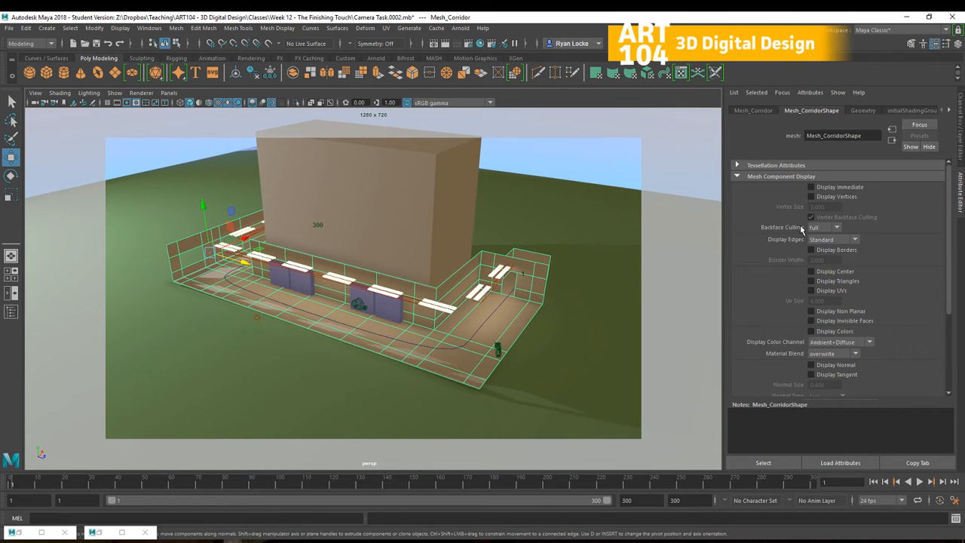
left_click(837, 228)
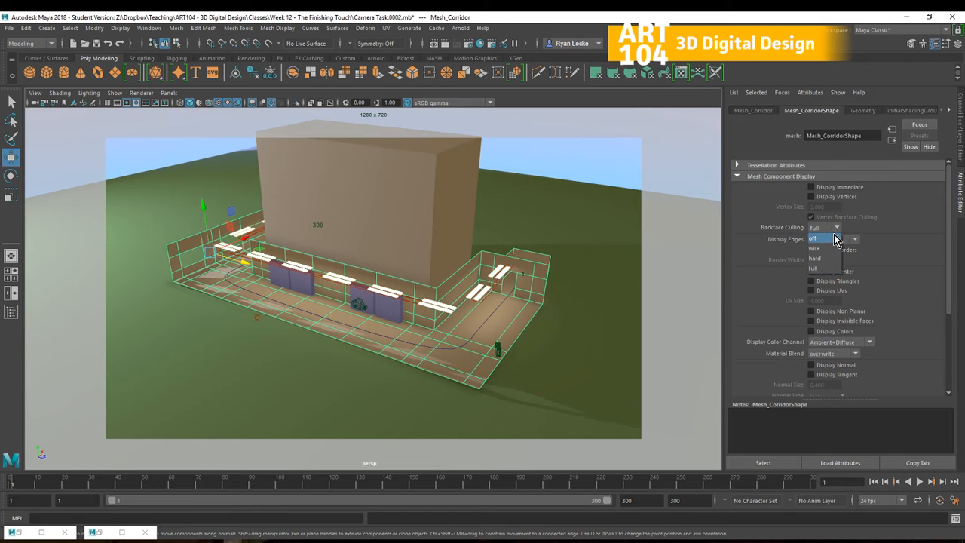
left_click(815, 239)
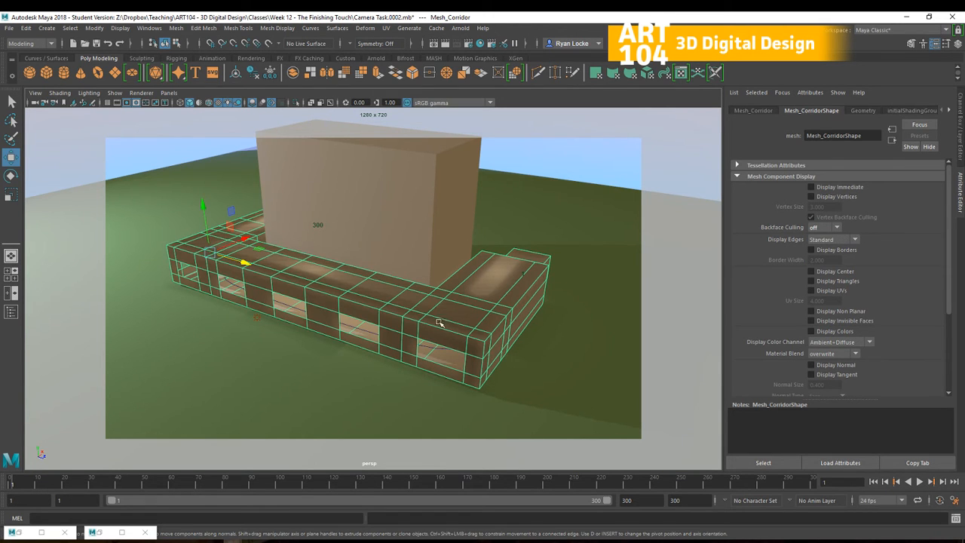
left_click_drag(439, 322, 412, 315, "alt")
left_click_drag(463, 298, 533, 305, "alt")
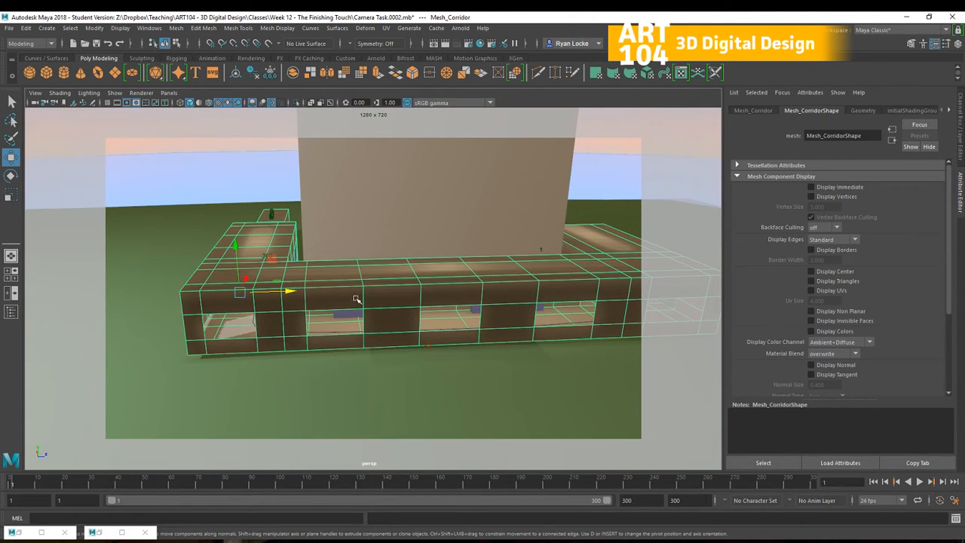
left_click_drag(357, 299, 258, 294, "alt")
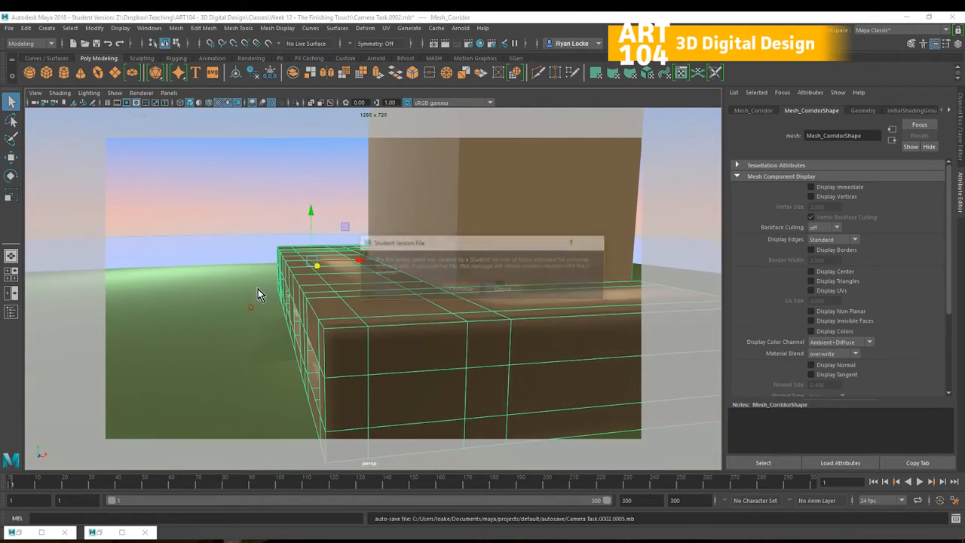
left_click(475, 288)
left_click_drag(392, 298, 753, 248, "alt")
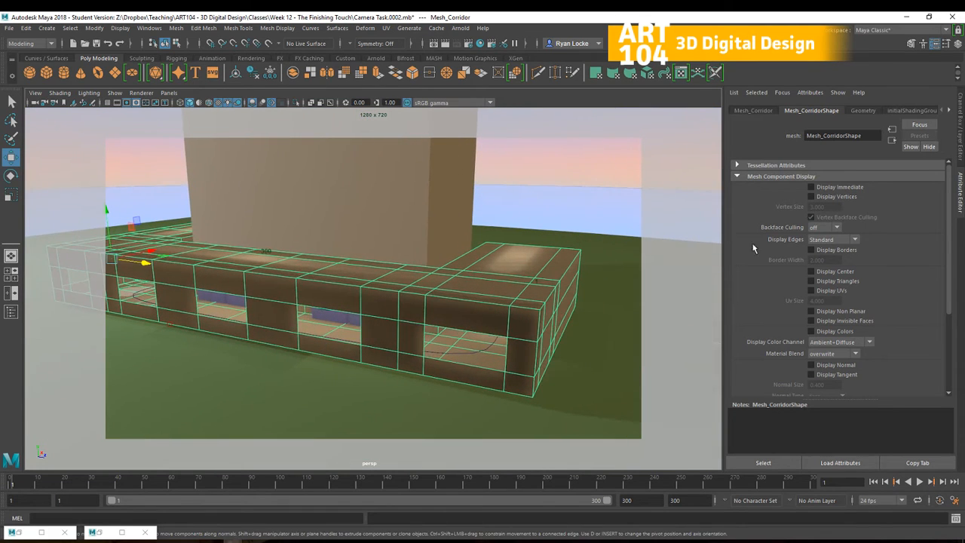
Set the corridor mesh's Backface Culling to full and deselect the corridor.
left_click(835, 228)
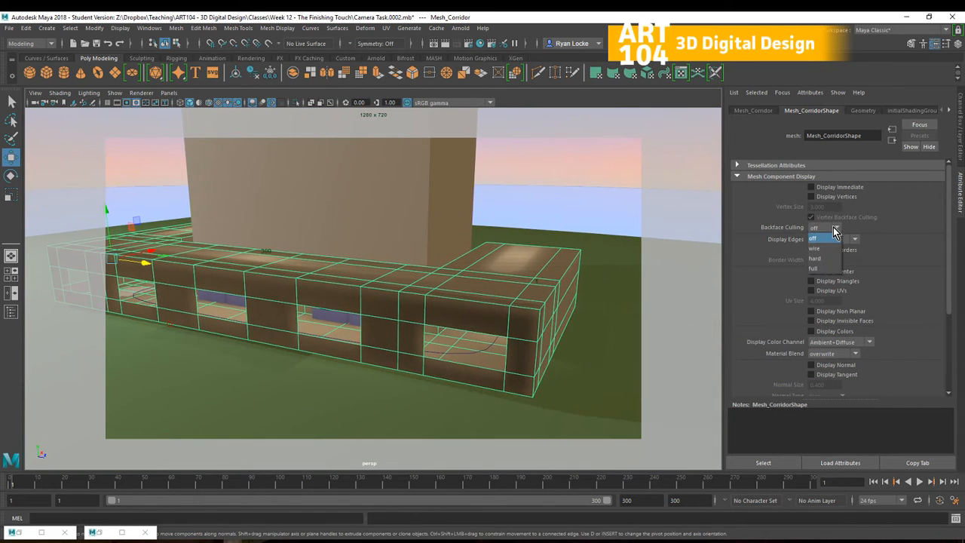
left_click(822, 269)
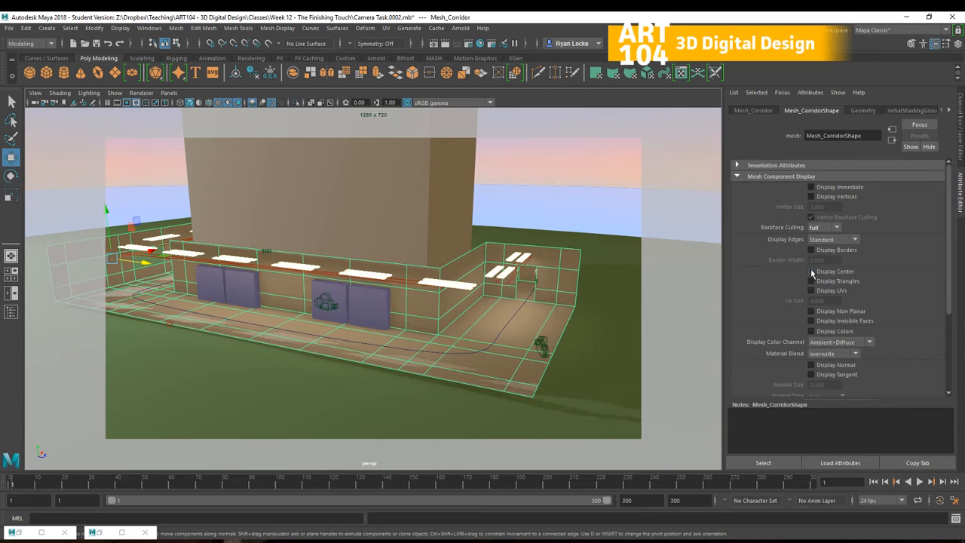
left_click(571, 233)
right_click_drag(556, 258, 482, 284, "alt")
middle_click_drag(483, 284, 585, 257, "alt")
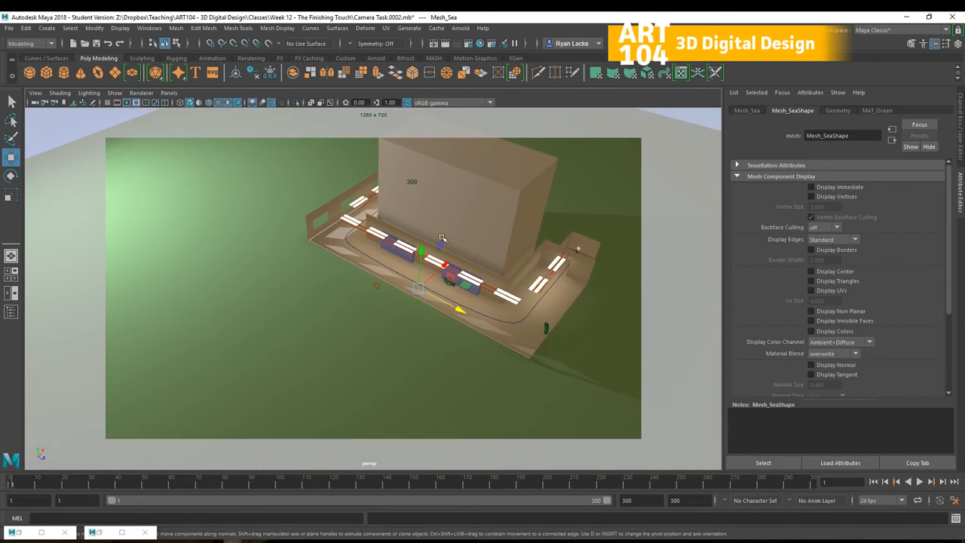
Create a polygon cube, scale it up to room size and position it above the grass beside the corridor.
left_click(46, 73)
key("r")
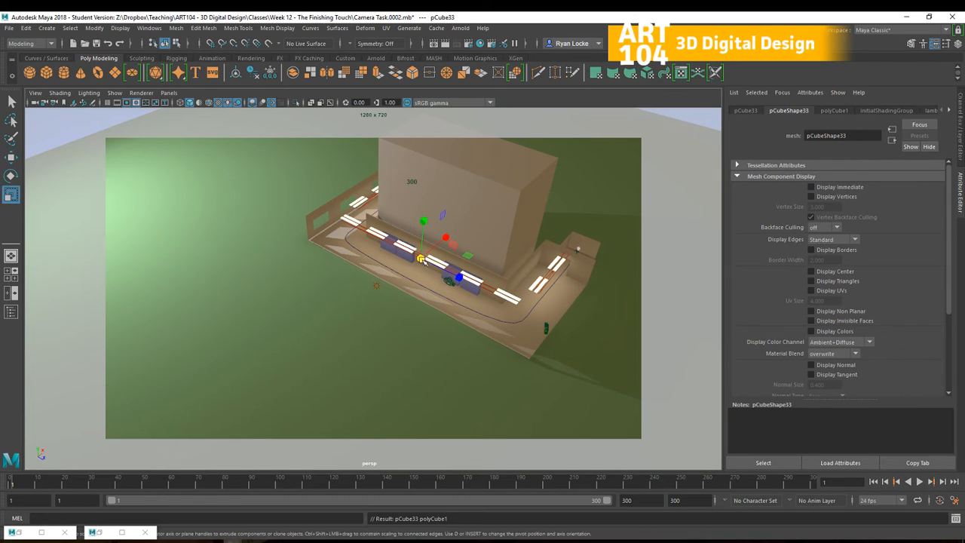
left_click_drag(421, 259, 351, 285)
key("w")
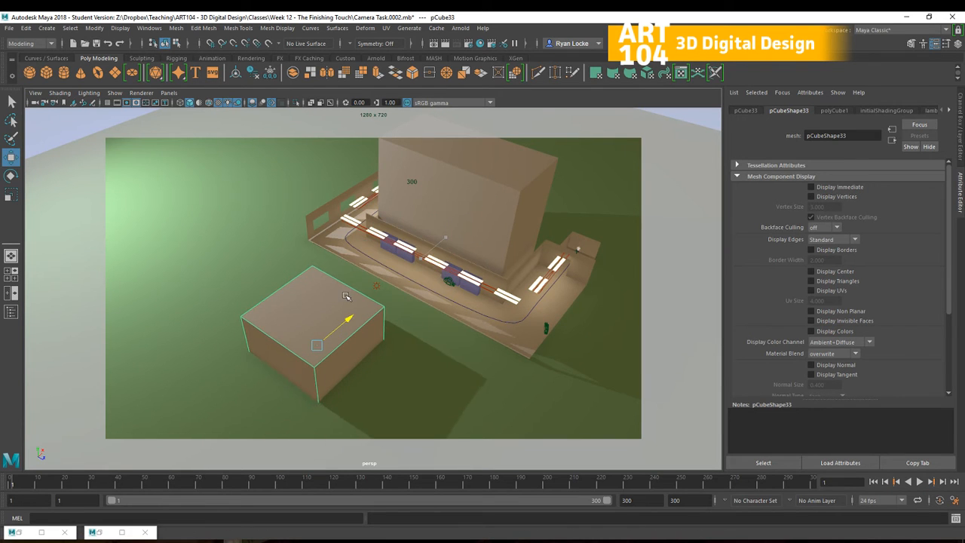
middle_click_drag(351, 285, 362, 268, "alt")
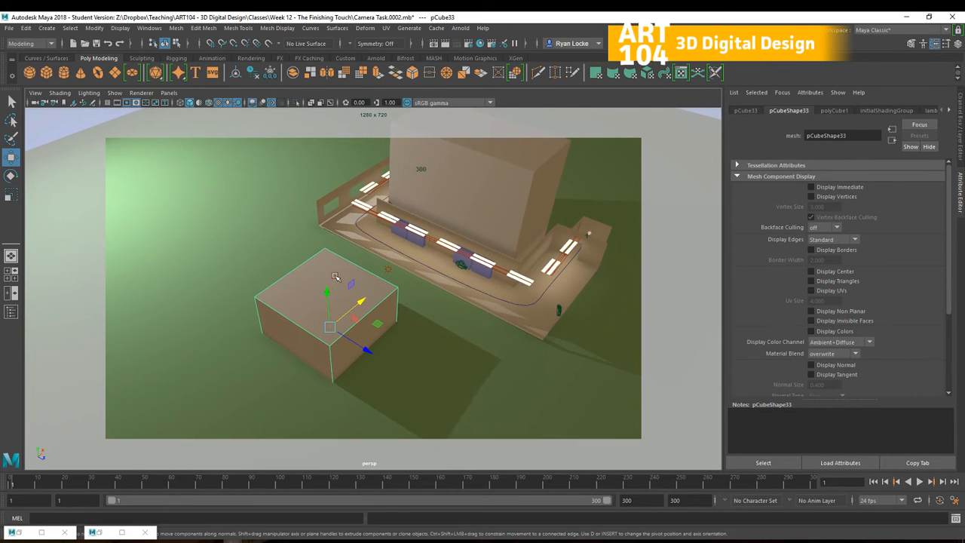
mouse_move(325, 288)
left_mouse_down()
mouse_move(324, 260)
mouse_move(326, 280)
mouse_move(325, 271)
left_mouse_up()
key("r")
key("w")
left_click_drag(420, 284, 402, 272, "alt")
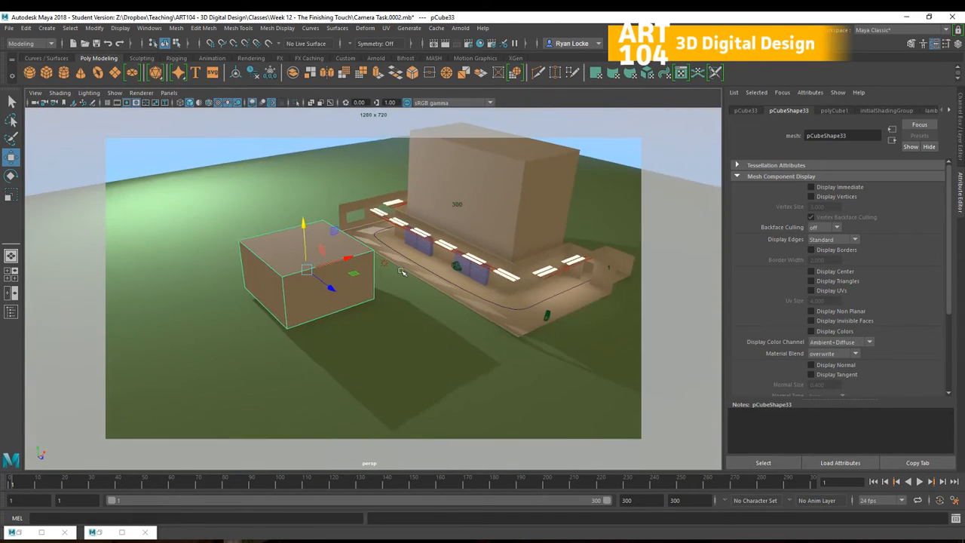
Set the cube's Backface Culling to full and view it from outside.
middle_click_drag(402, 272, 438, 261, "alt")
scroll(479, 239, "up", 2)
scroll(480, 240, "up", 4)
scroll(495, 285, "down", 1)
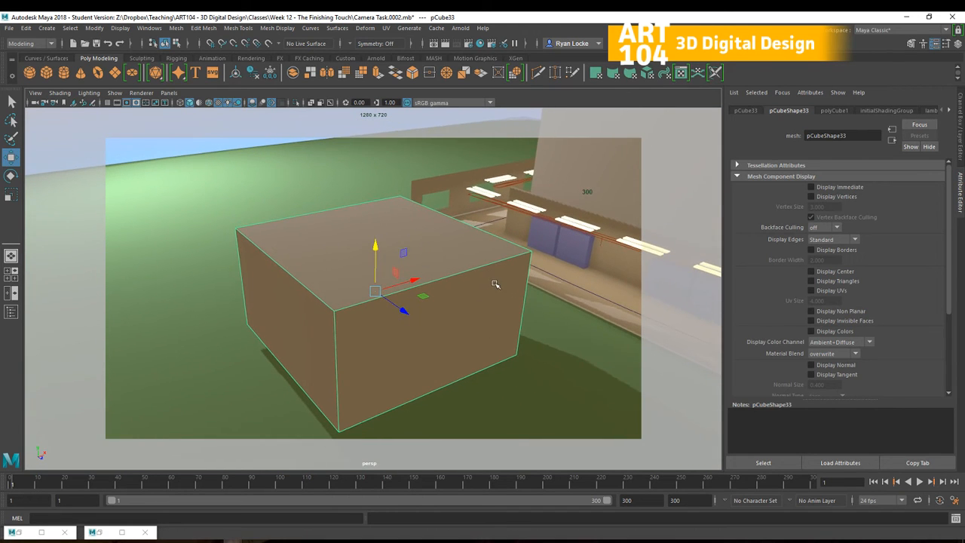
scroll(495, 284, "down", 1)
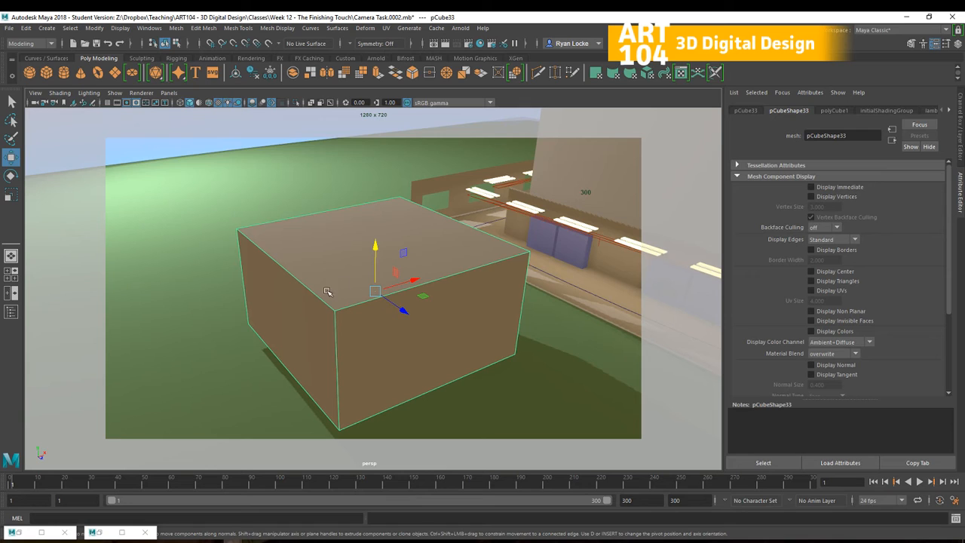
left_click(836, 228)
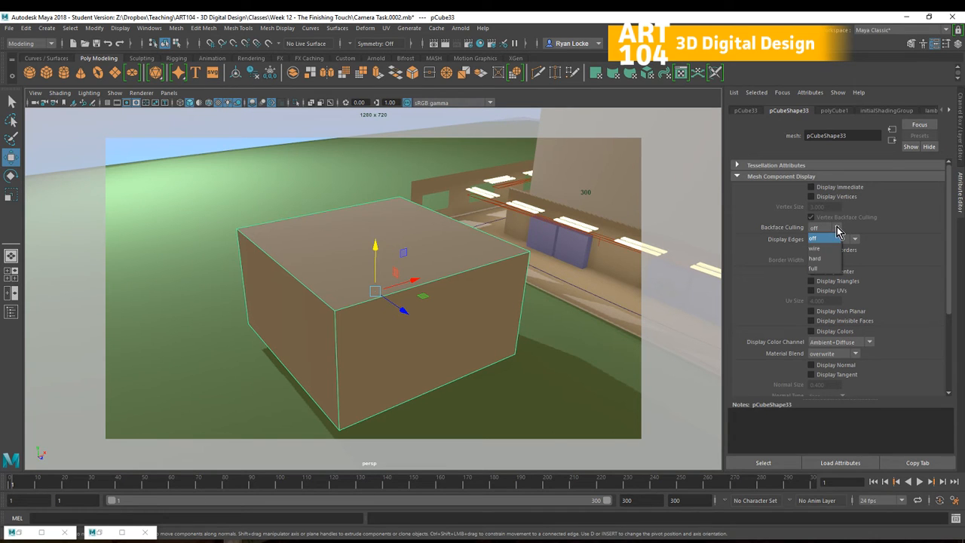
left_click(823, 268)
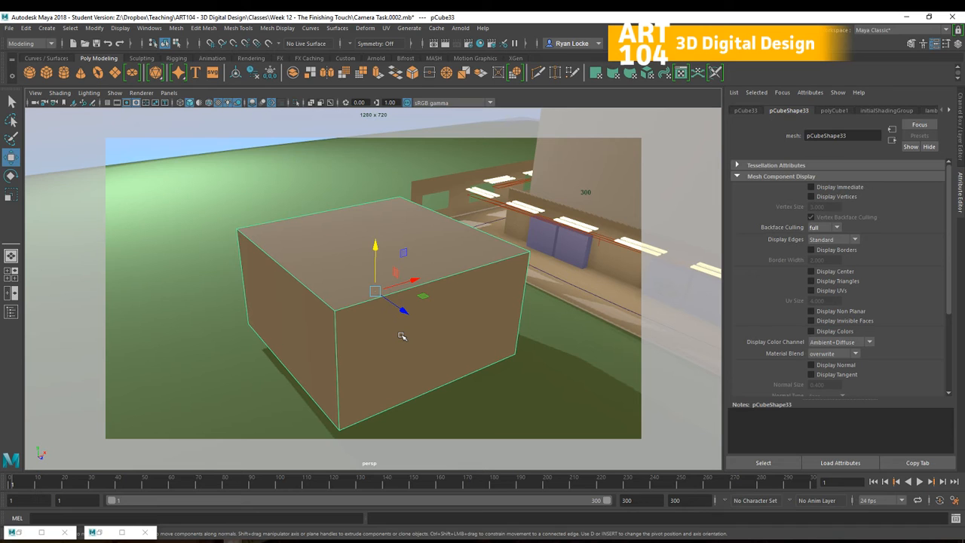
left_click_drag(401, 307, 416, 249, "alt")
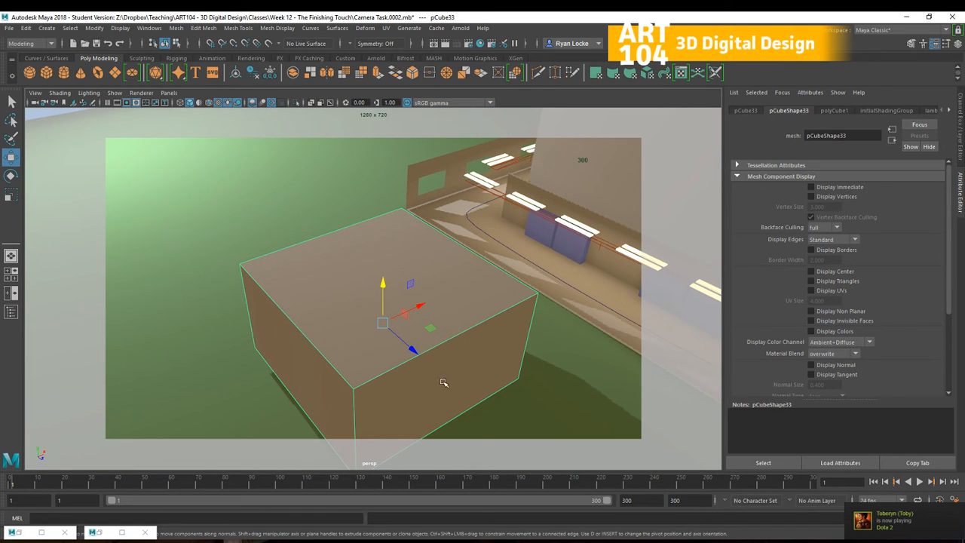
mouse_move(402, 361)
left_mouse_down("alt")
mouse_move(491, 344)
mouse_move(402, 349)
left_mouse_up("alt")
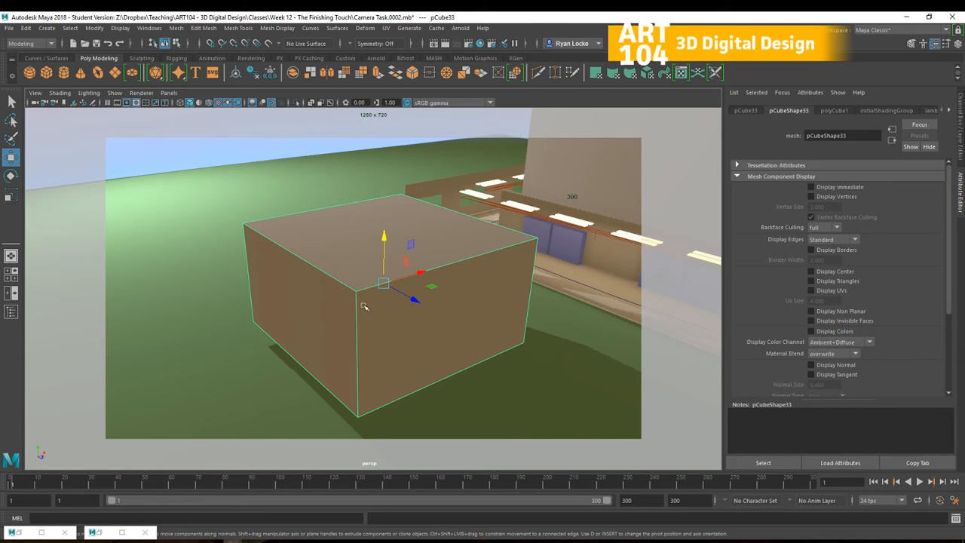
Reverse the normals of the cube so its faces point inward, and deselect the cube.
left_click(441, 316)
left_click(448, 245)
left_click_drag(442, 262, 445, 261, "alt")
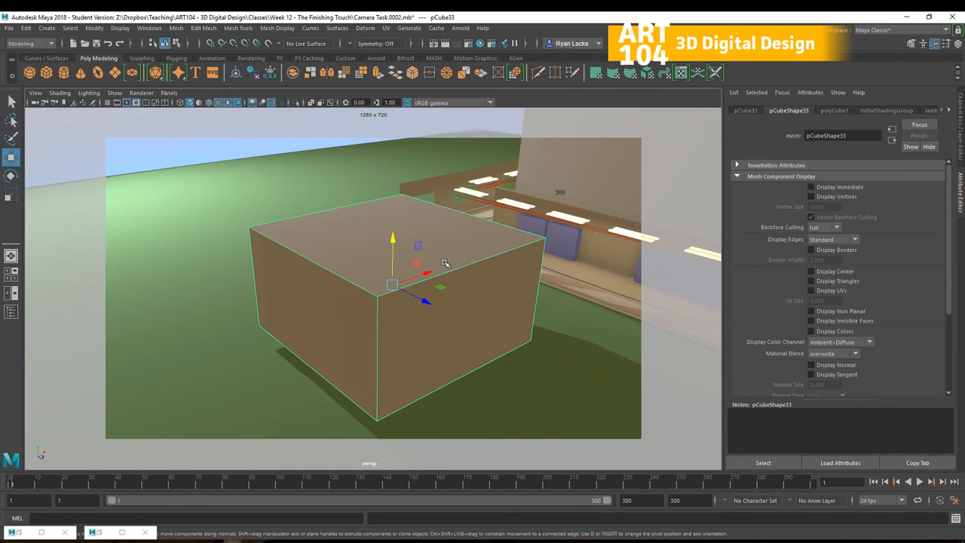
left_click_drag(442, 261, 423, 268, "alt")
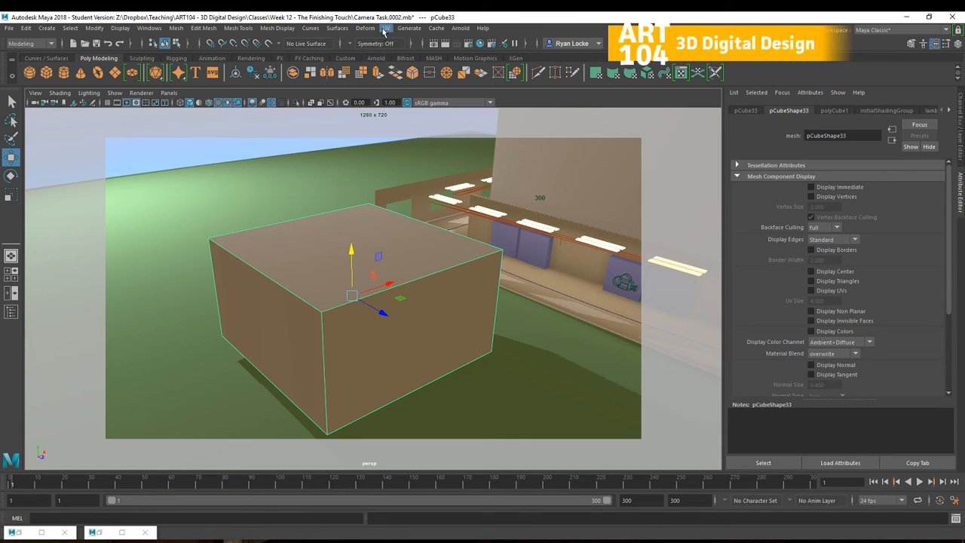
left_click(266, 30)
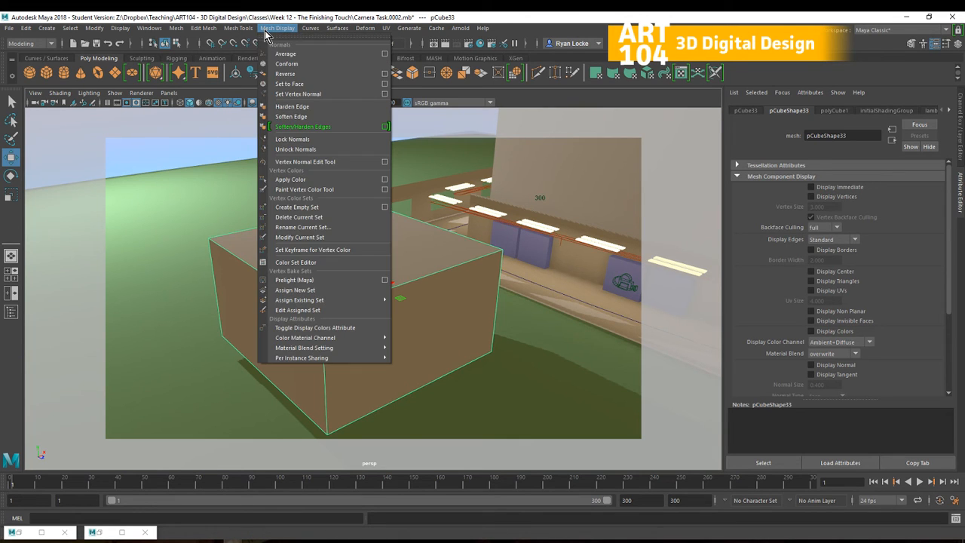
left_click(287, 74)
left_click(294, 166)
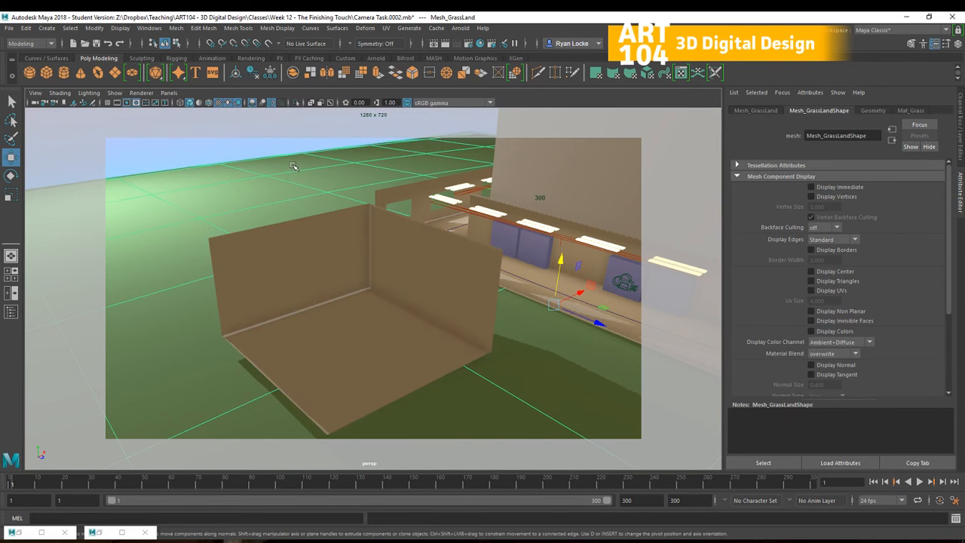
Examine the reversed cube from outside and from inside to see how its culled faces display.
mouse_move(383, 359)
left_mouse_down("alt")
mouse_move(369, 349)
mouse_move(410, 345)
mouse_move(370, 351)
left_mouse_up("alt")
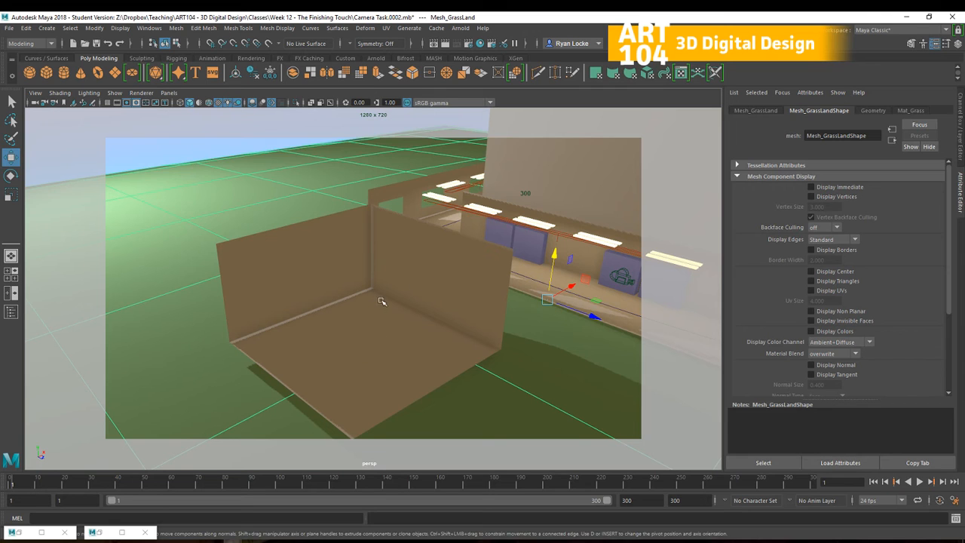
mouse_move(381, 301)
left_mouse_down("alt")
mouse_move(394, 317)
mouse_move(388, 291)
left_mouse_up("alt")
left_click(364, 272)
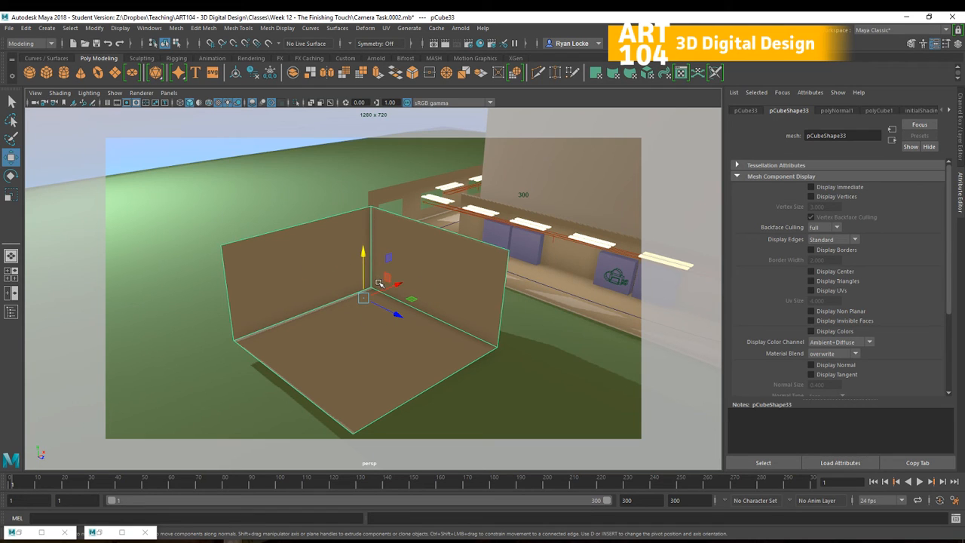
right_click_drag(411, 303, 457, 381, "alt")
right_click_drag(412, 281, 475, 390, "alt")
left_click(478, 341)
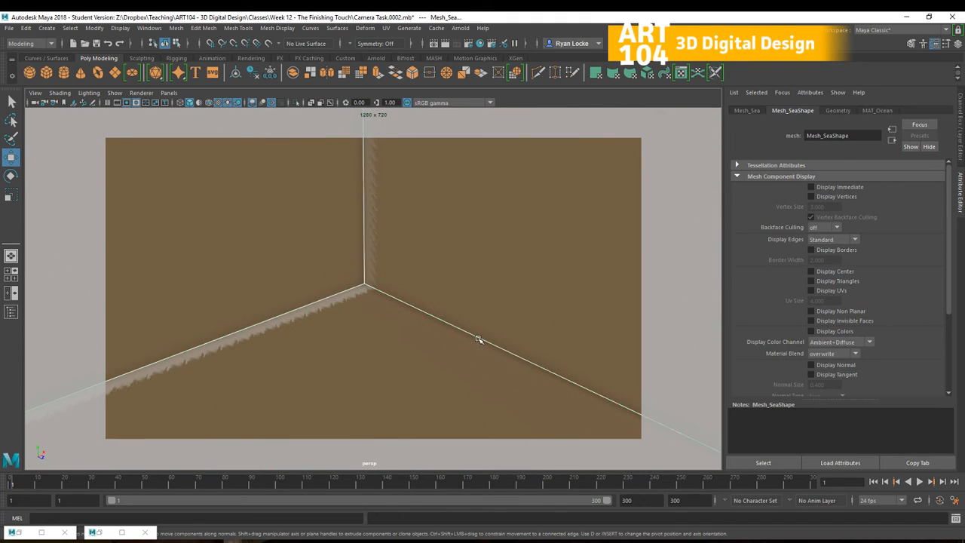
left_click_drag(478, 339, 460, 204, "alt")
mouse_move(395, 322)
left_mouse_down("alt")
mouse_move(411, 312)
mouse_move(412, 327)
left_mouse_up("alt")
scroll(420, 324, "down", 6)
left_click_drag(390, 292, 402, 318, "alt")
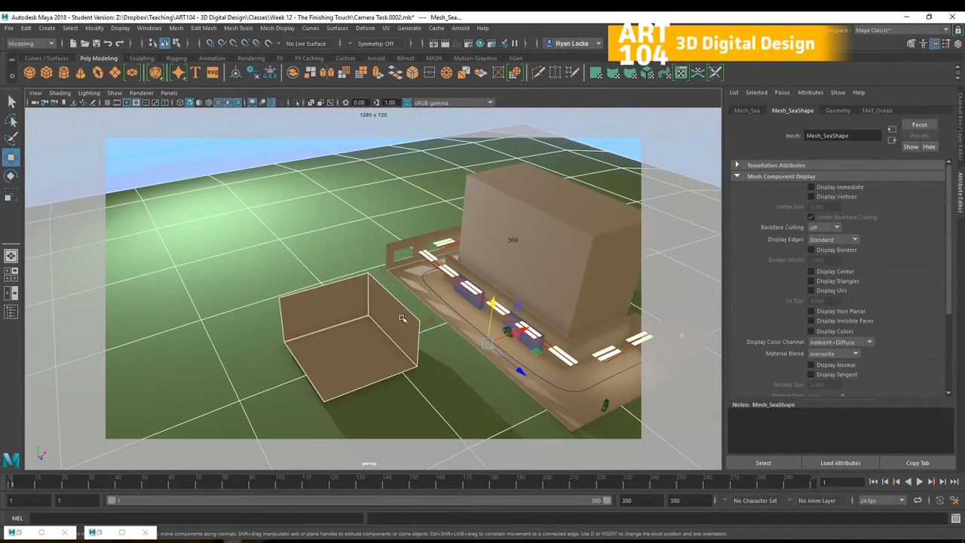
left_click_drag(343, 324, 403, 252, "alt")
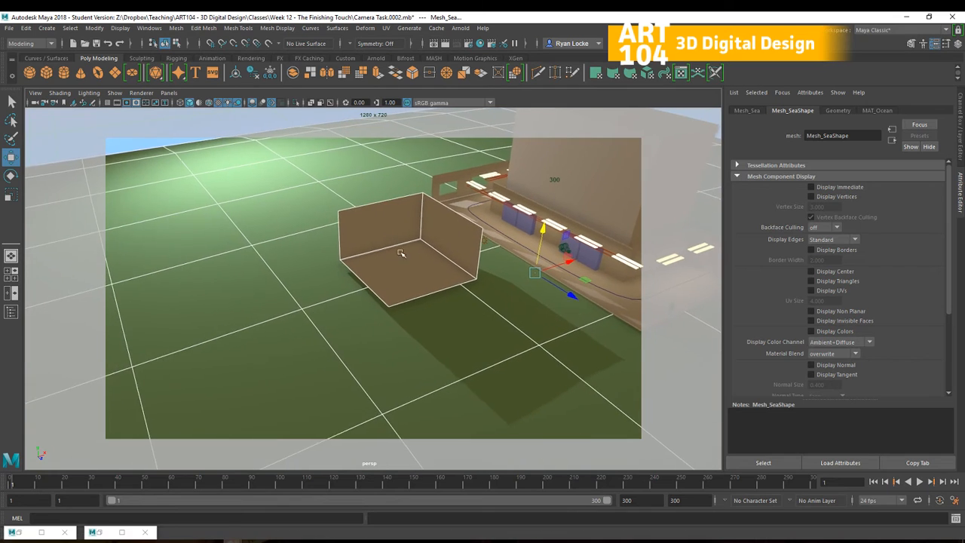
Switch the cube to face selection and extrude one end wall outward to lengthen the room.
left_click(386, 280)
mouse_move(390, 277)
right_mouse_down()
mouse_move(391, 231)
mouse_move(392, 280)
right_mouse_up()
left_click_drag(414, 273, 362, 362, "alt")
left_click(410, 226)
left_click(292, 218)
Extrude the long side wall of the new section outward, and extrude an adjoining wall of that extension.
left_click(296, 259)
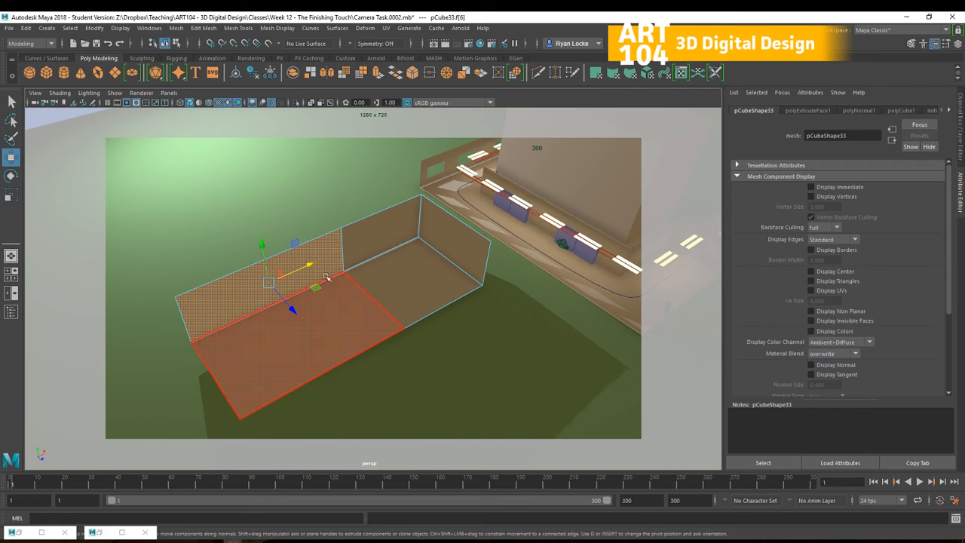
left_click_drag(295, 313, 211, 215, "shift")
left_click_drag(181, 150, 387, 323, "alt")
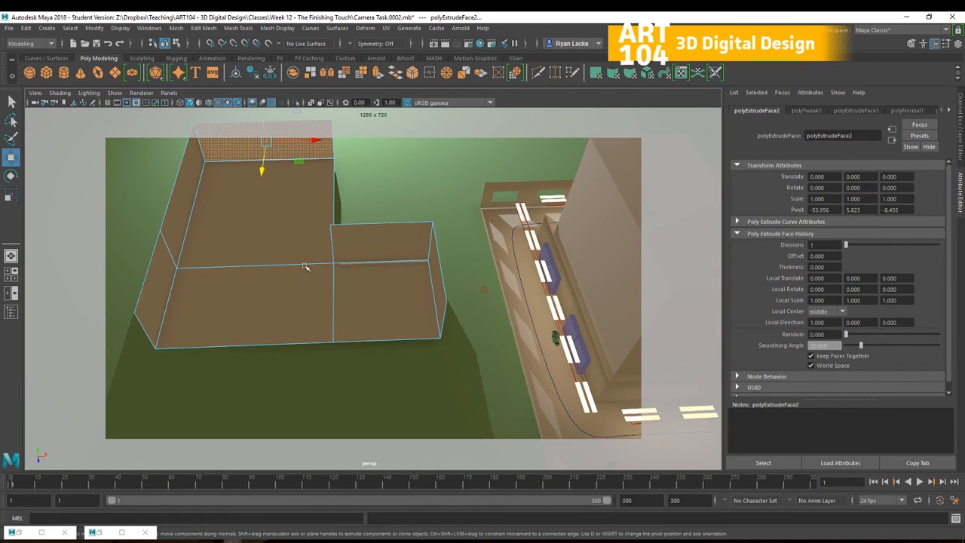
middle_click_drag(183, 224, 435, 237, "alt")
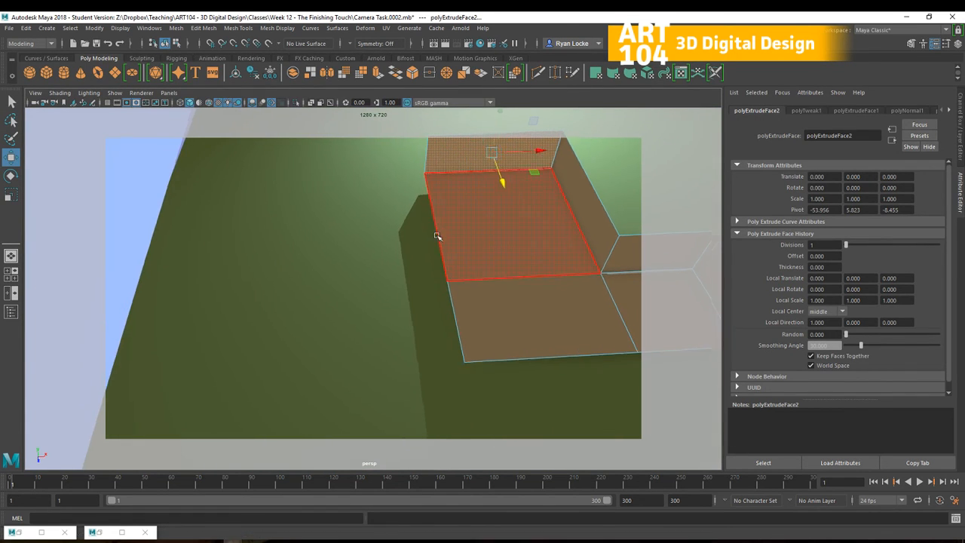
left_click_drag(437, 236, 366, 229, "alt")
left_click(450, 259)
left_click_drag(332, 261, 441, 254, "alt")
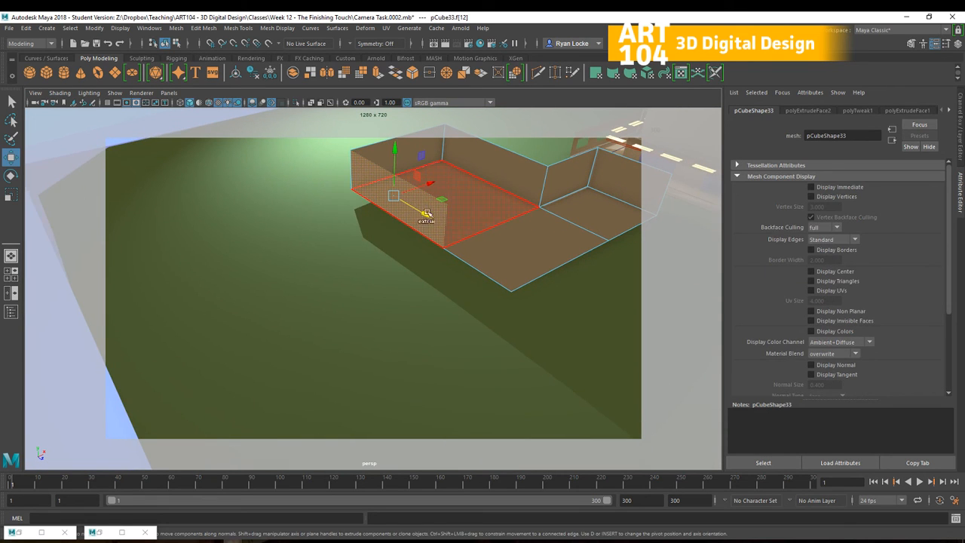
left_click_drag(432, 183, 316, 220, "shift")
Return to object selection, delete the extruded cube and bring the corridor building back into view.
mouse_move(521, 276)
left_mouse_down("alt")
mouse_move(513, 283)
mouse_move(441, 248)
mouse_move(405, 265)
mouse_move(528, 280)
left_mouse_up("alt")
right_click(525, 249)
right_click_drag(529, 247, 556, 231)
middle_click_drag(555, 232, 357, 295, "alt")
key("Delete")
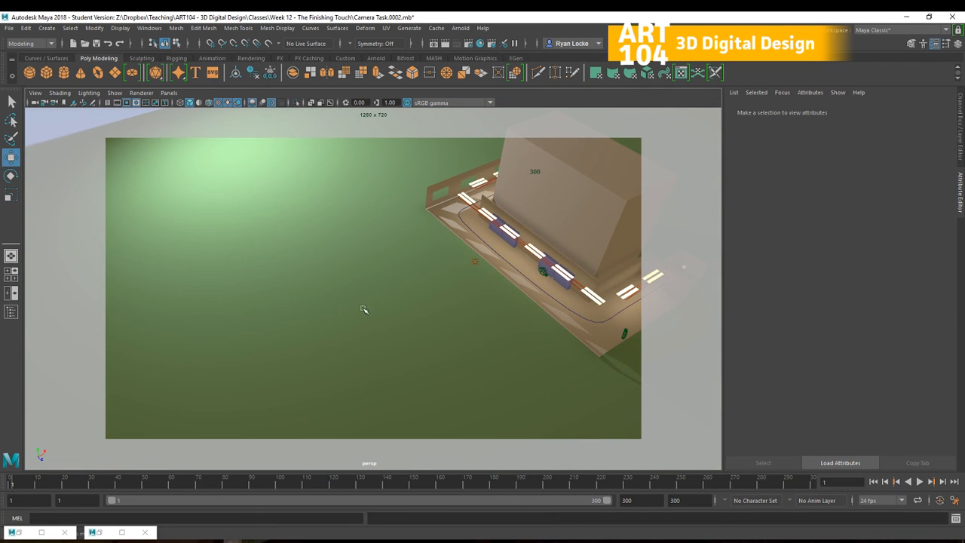
left_click_drag(362, 309, 440, 362, "alt")
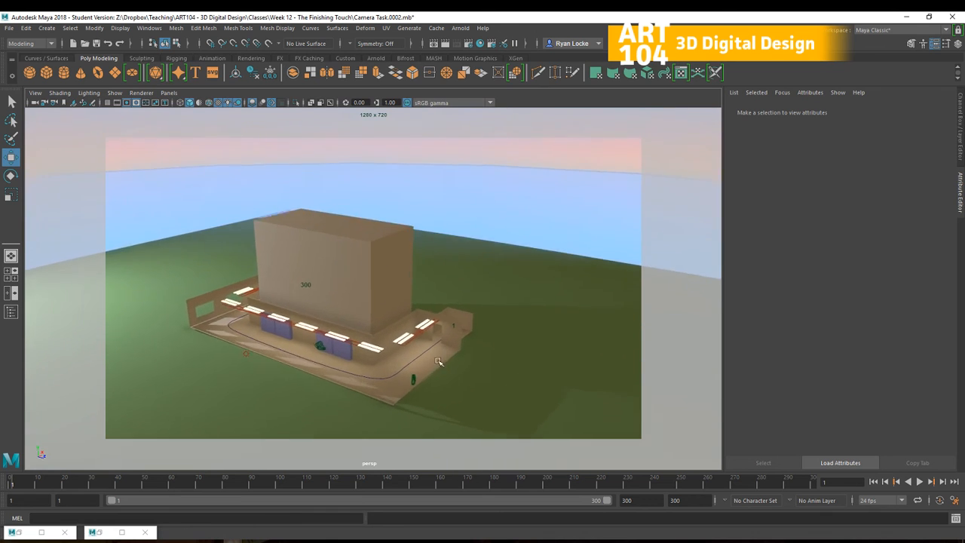